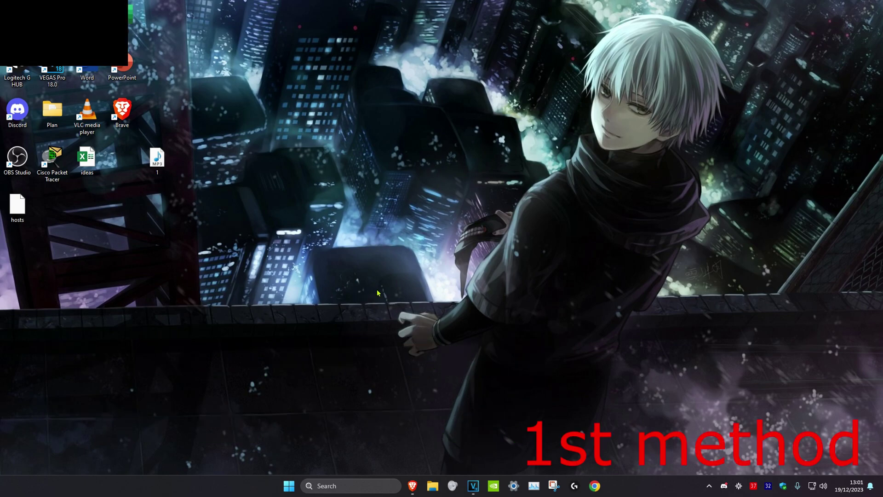
Step: Run the Windows Update troubleshooter from Troubleshoot settings' other troubleshooters list
{"action": "left_click", "coordinate": [344, 482]}
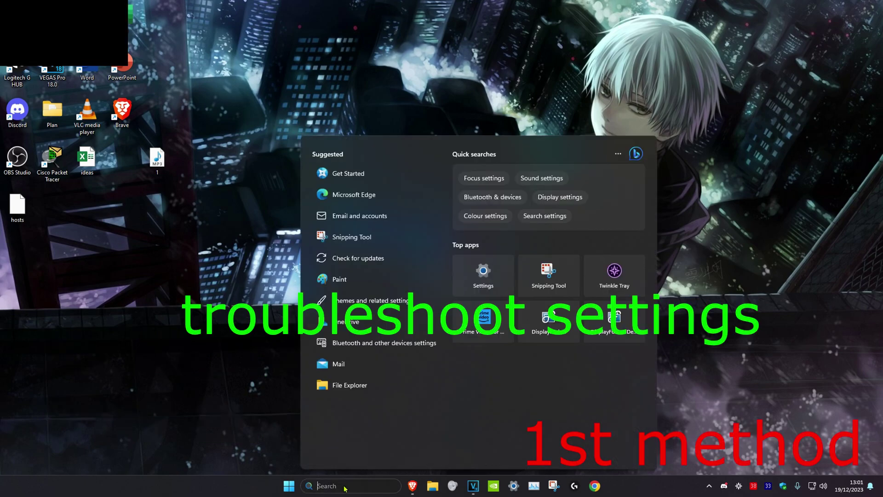
{"action": "type", "text": "troubleshoot settings"}
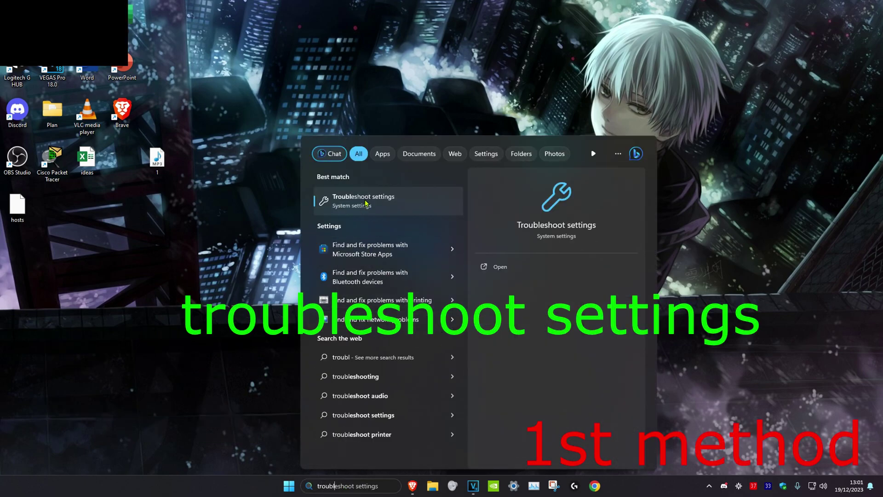
{"action": "left_click", "coordinate": [366, 201]}
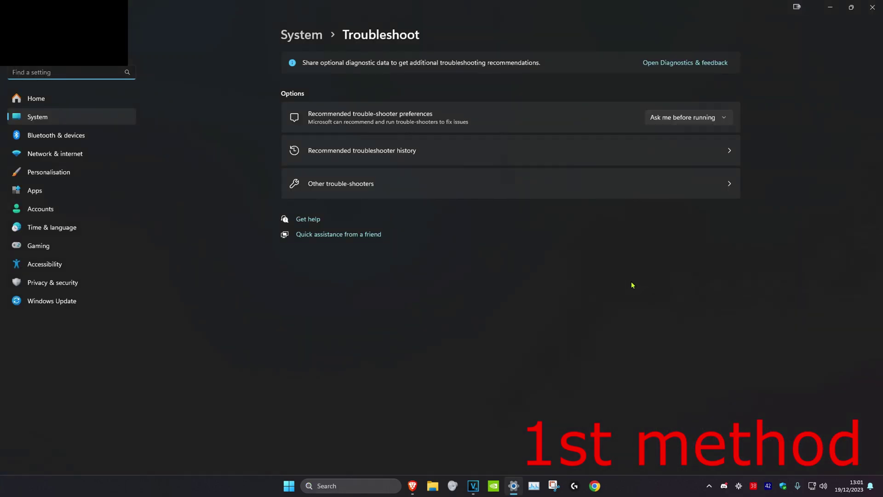
{"action": "left_click", "coordinate": [355, 185]}
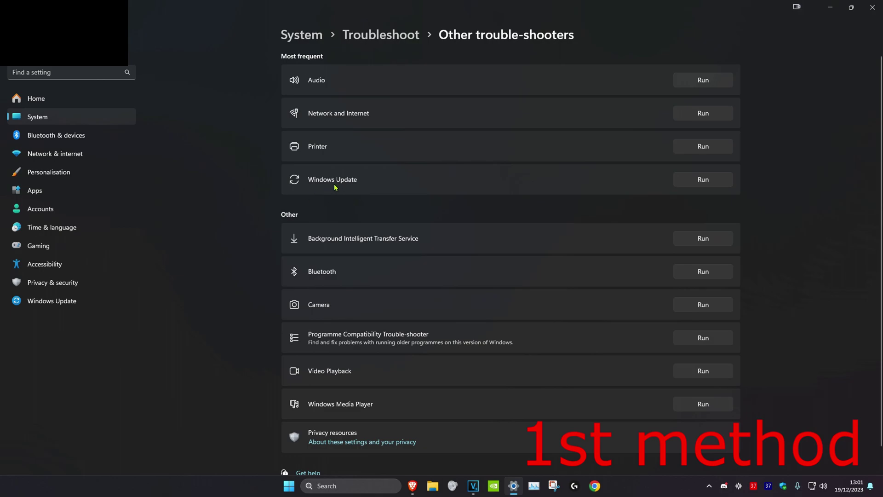
{"action": "left_click", "coordinate": [704, 182]}
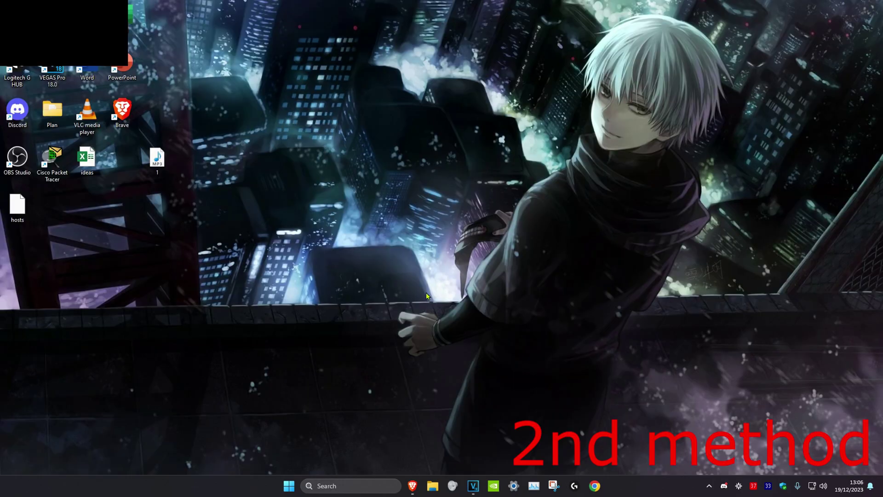
Step: Set the Windows Update service's startup type to Automatic in the Services console
{"action": "left_click", "coordinate": [360, 485]}
{"action": "type", "text": "services"}
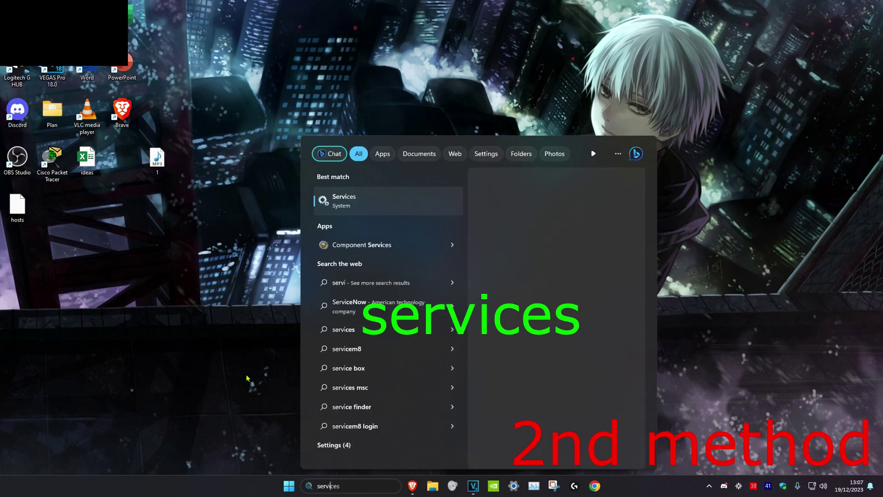
{"action": "left_click", "coordinate": [395, 207]}
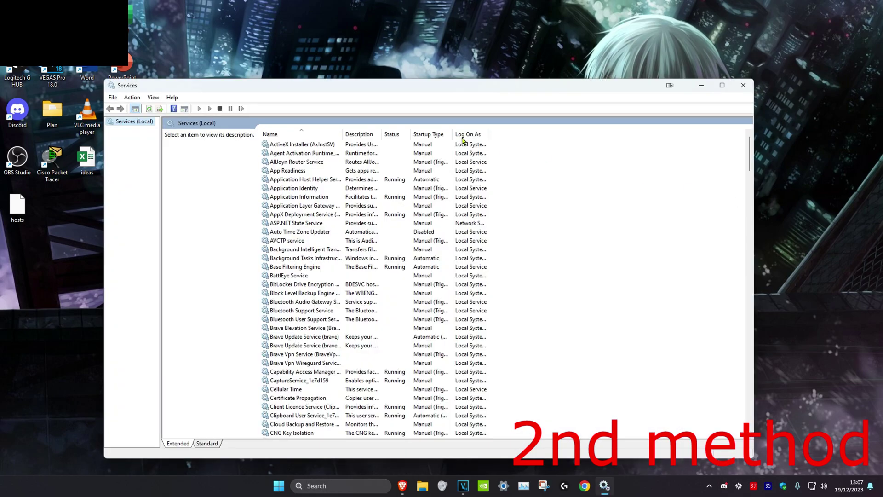
{"action": "left_click", "coordinate": [327, 145]}
{"action": "key", "text": "w"}
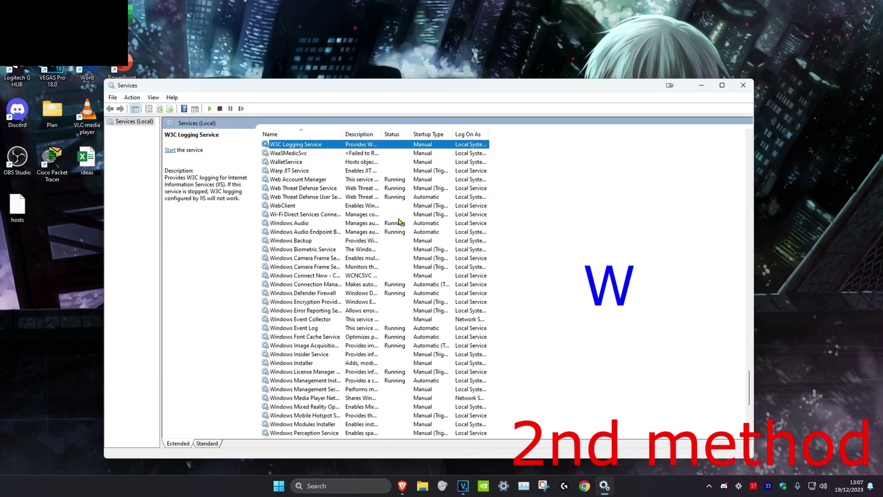
{"action": "scroll", "coordinate": [543, 209], "scroll_direction": "down", "scroll_amount": 3}
{"action": "scroll", "coordinate": [529, 228], "scroll_direction": "down", "scroll_amount": 3}
{"action": "scroll", "coordinate": [518, 252], "scroll_direction": "down", "scroll_amount": 2}
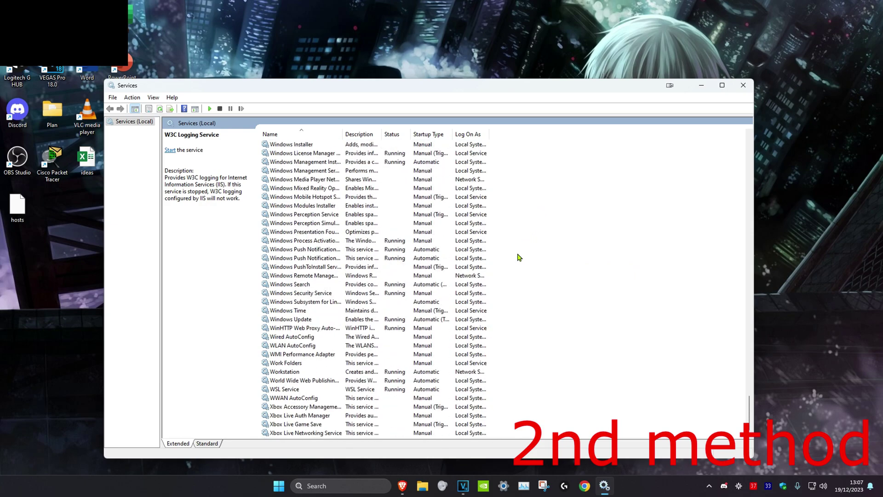
{"action": "left_click", "coordinate": [310, 321]}
{"action": "double_click", "coordinate": [304, 321]}
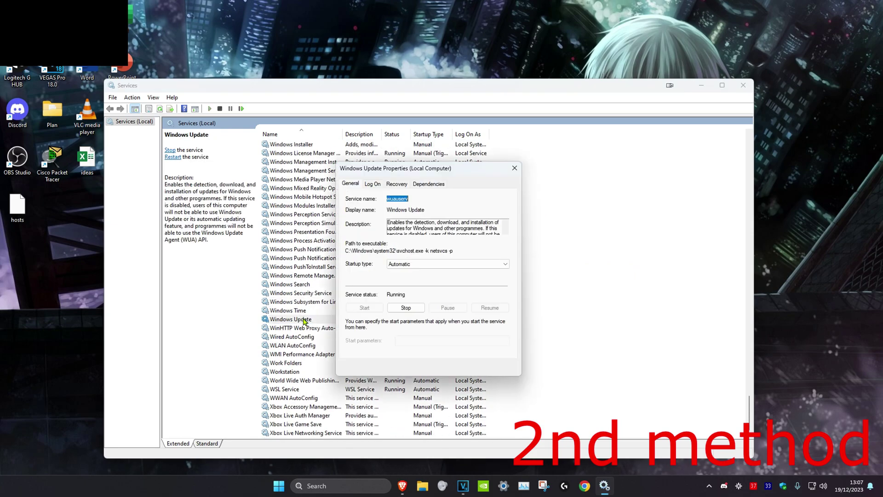
{"action": "left_click", "coordinate": [431, 264]}
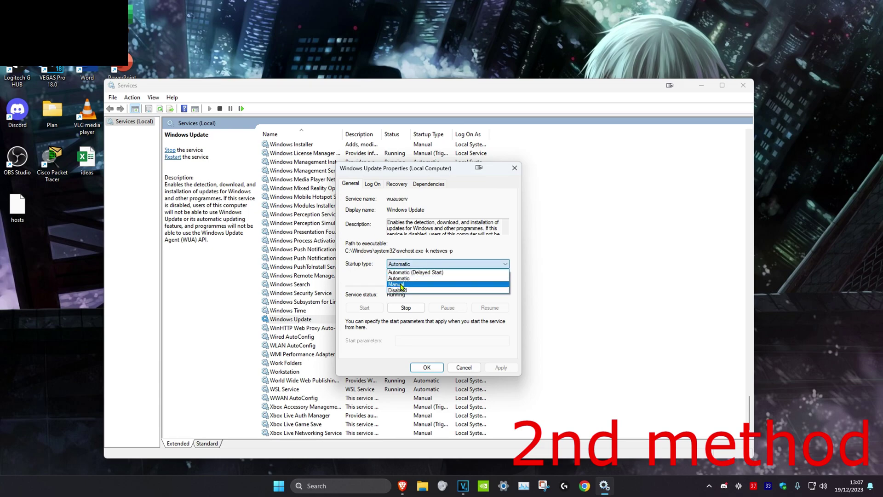
{"action": "left_click", "coordinate": [414, 274]}
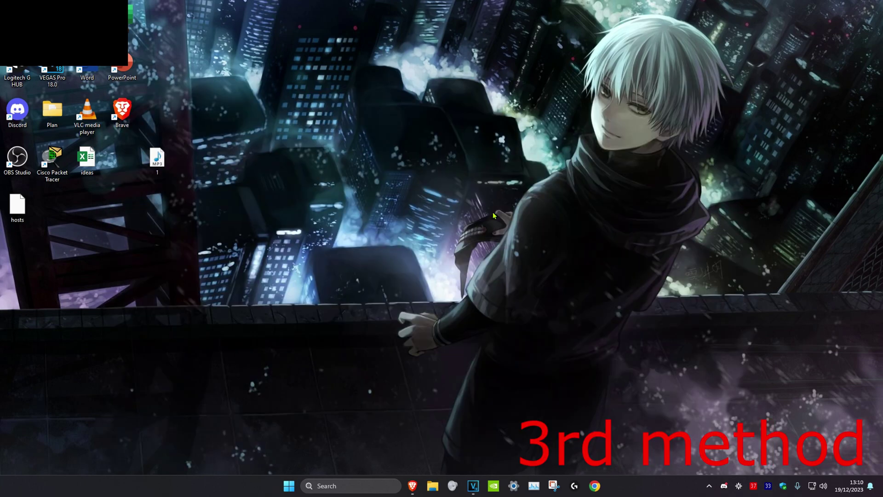
Step: Search for Microsoft Store and bring up the result's context menu for App settings
{"action": "left_click", "coordinate": [347, 486]}
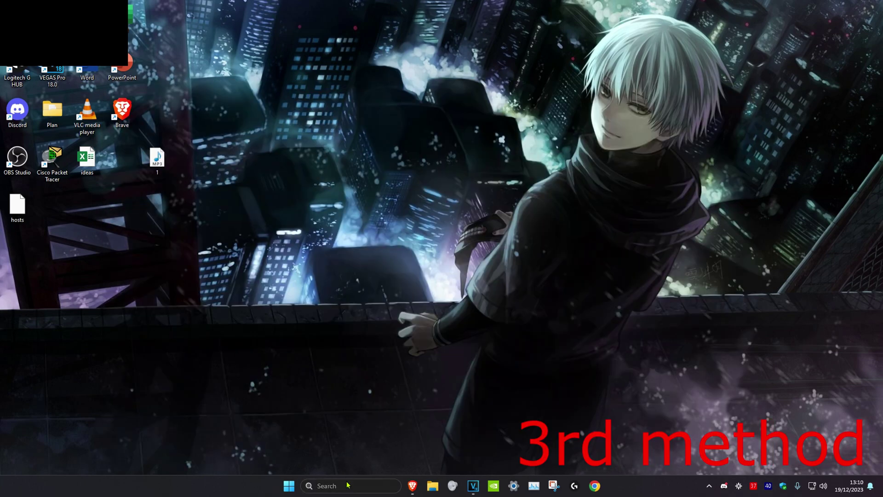
{"action": "type", "text": "microsoft store"}
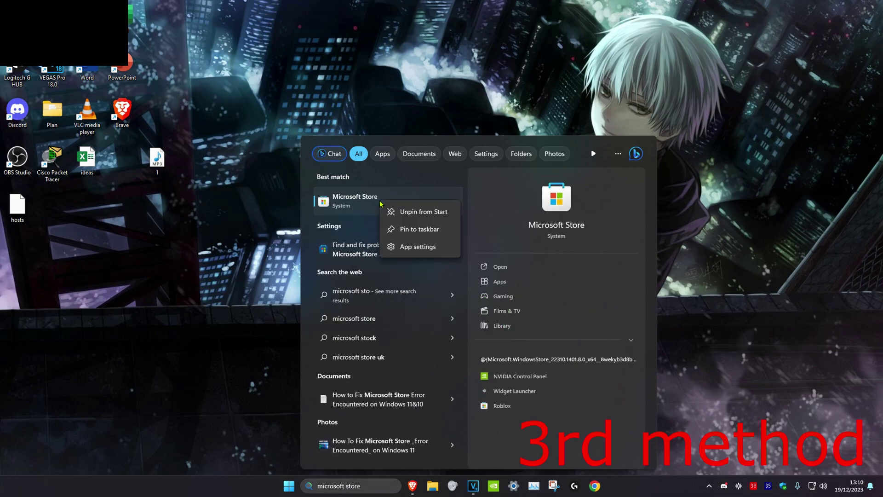
{"action": "right_click", "coordinate": [381, 207]}
Step: Open Microsoft Store's App settings, repair the app, then reset it and confirm
{"action": "left_click", "coordinate": [418, 248]}
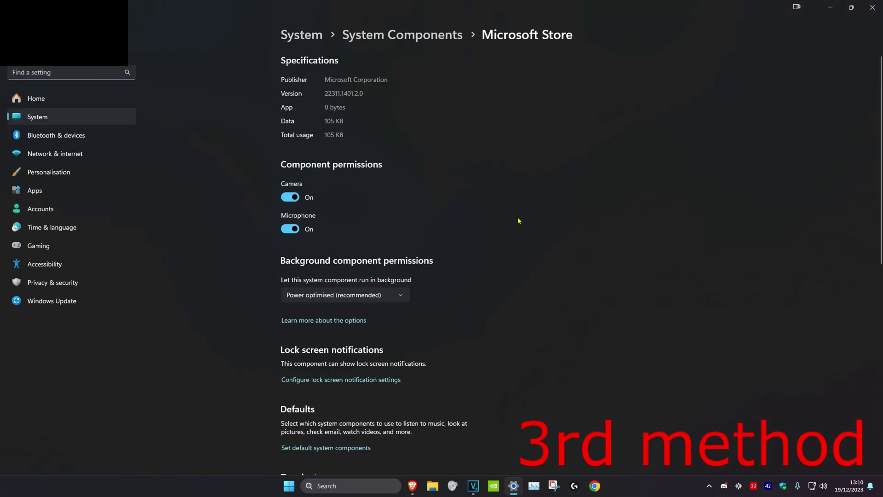
{"action": "scroll", "coordinate": [501, 225], "scroll_direction": "down", "scroll_amount": 3}
{"action": "scroll", "coordinate": [490, 258], "scroll_direction": "down", "scroll_amount": 4}
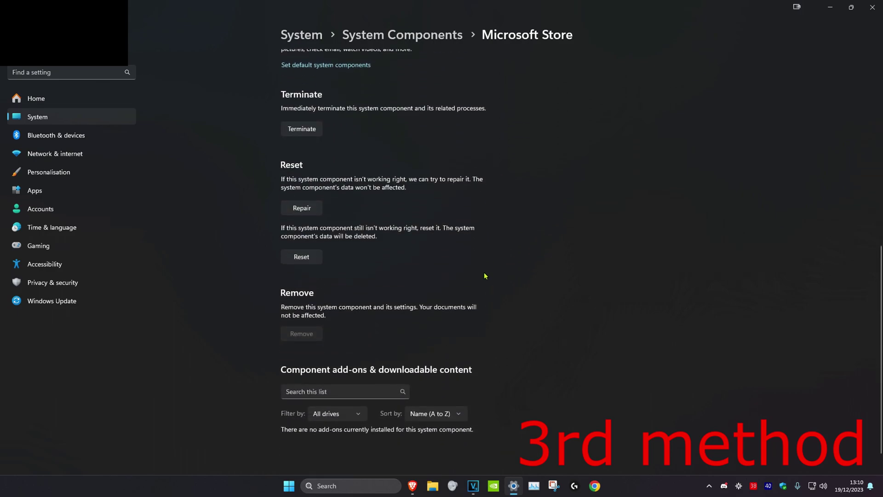
{"action": "left_click", "coordinate": [302, 209]}
{"action": "left_click", "coordinate": [302, 257]}
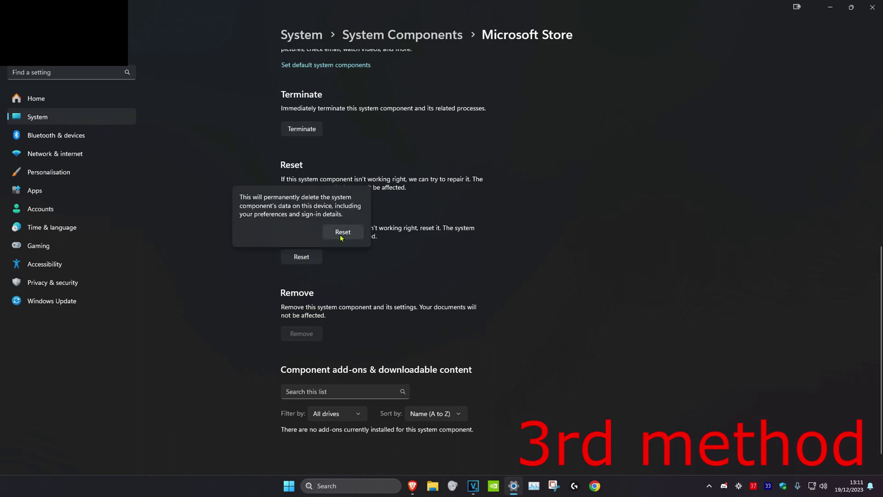
{"action": "left_click", "coordinate": [339, 233]}
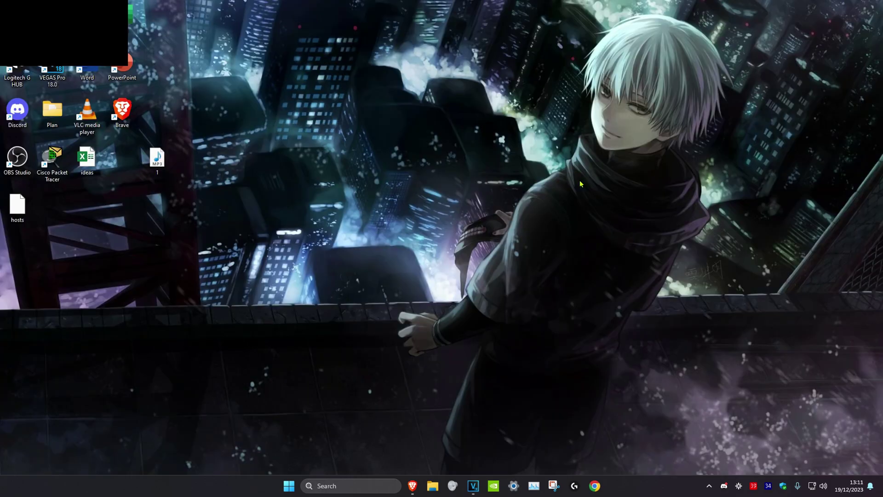